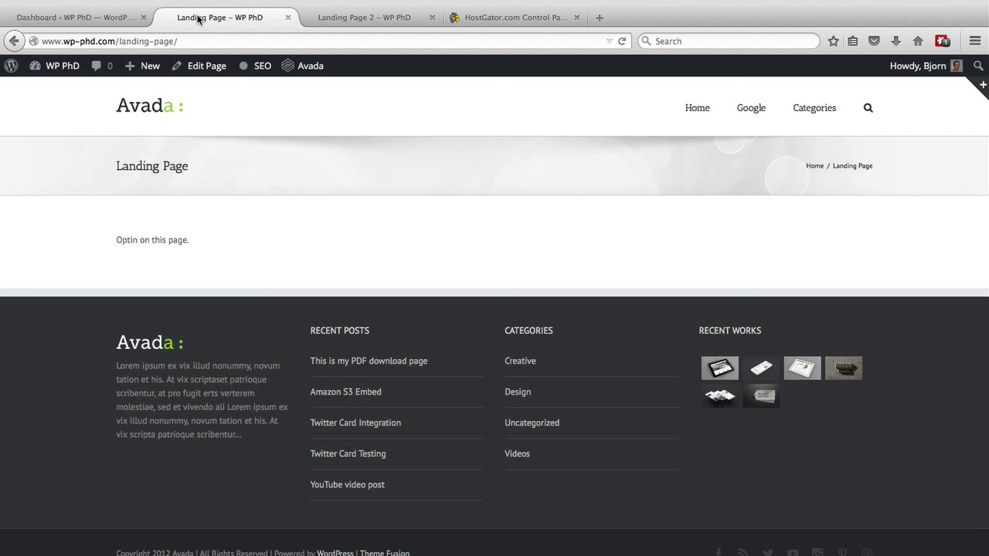
- Switch to the Landing Page 2 test variation page in the browser
{"action": "left_click", "coordinate": [346, 17]}
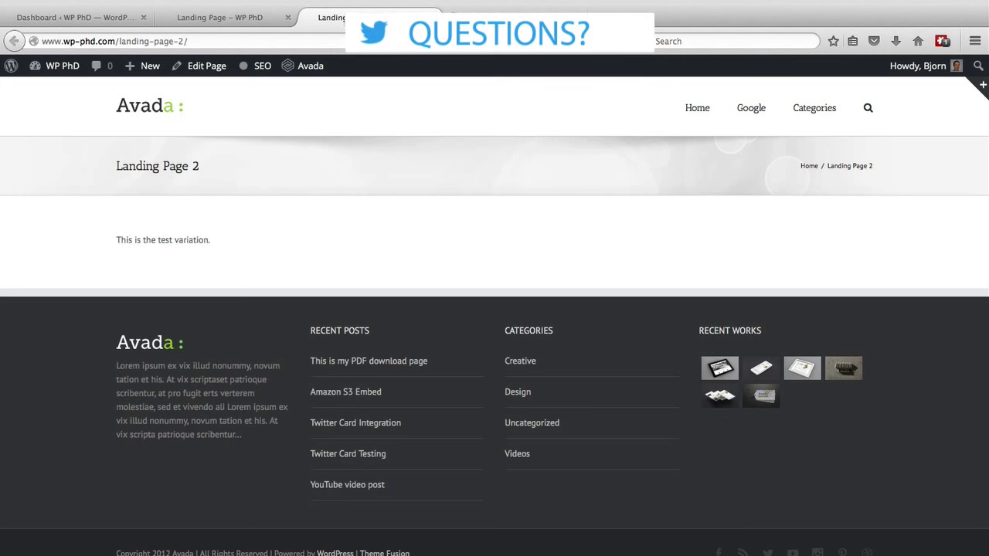
- Flip between the original Landing Page and Landing Page 2, then bring up the HostGator control panel
{"action": "left_click", "coordinate": [262, 19]}
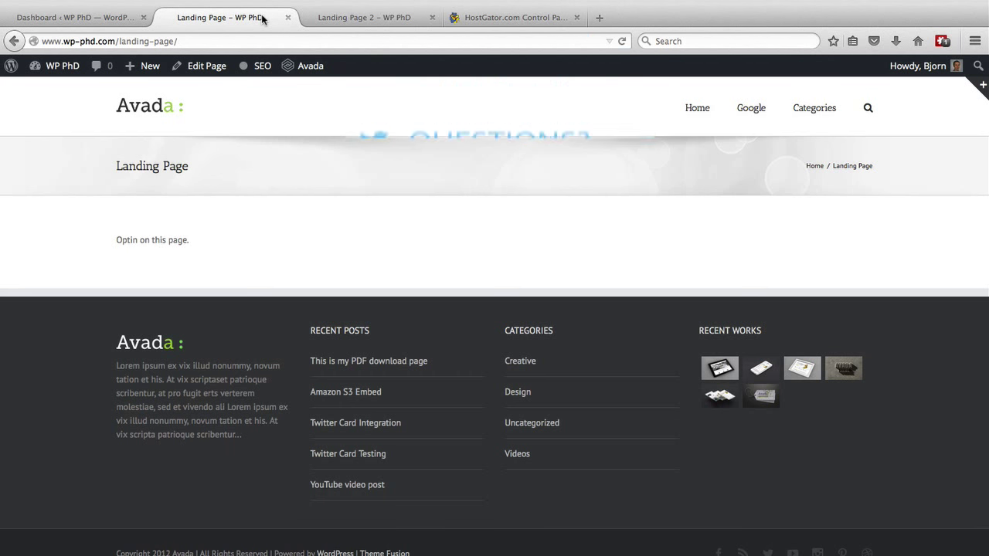
{"action": "left_click", "coordinate": [384, 21]}
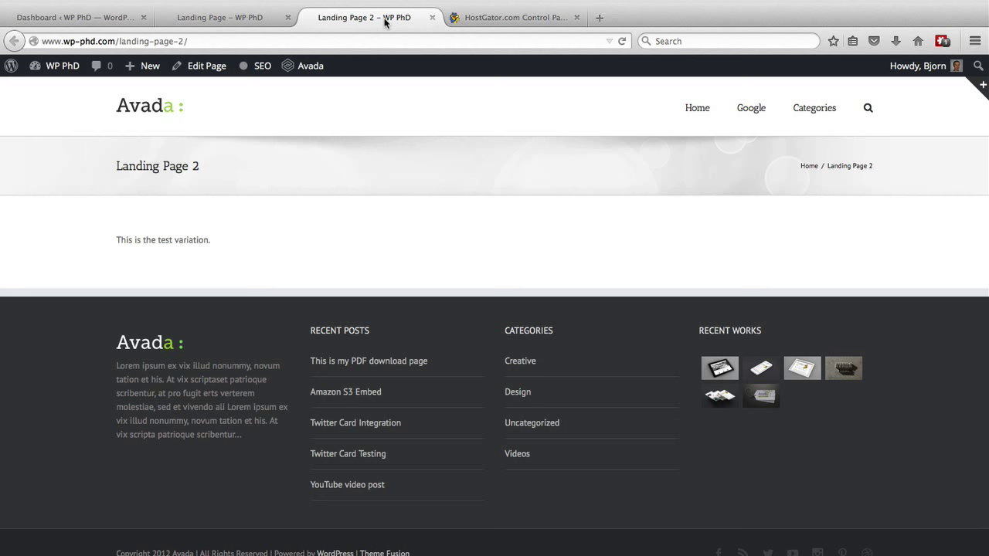
{"action": "left_click", "coordinate": [521, 22]}
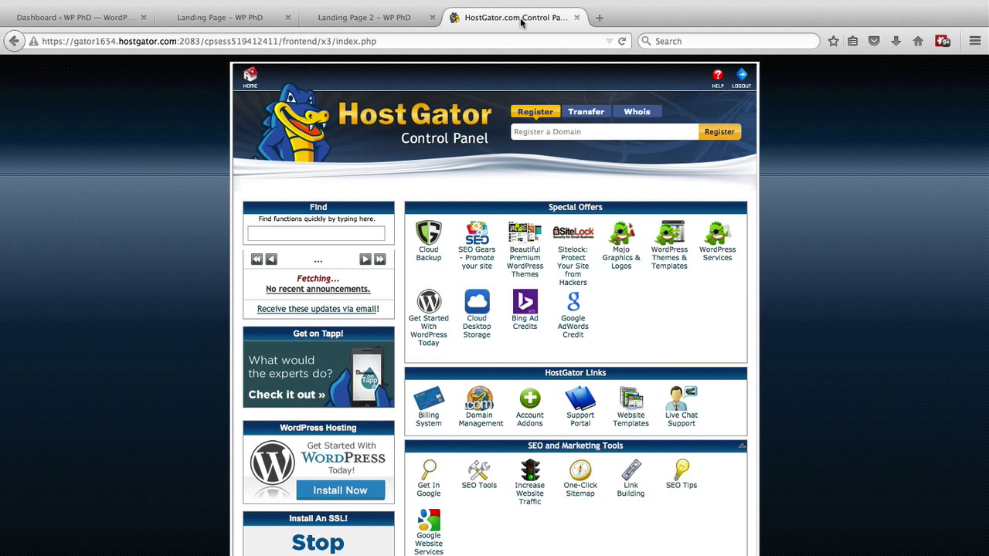
- Scroll down to the Files section and open File Manager on the wp-phd web root
{"action": "scroll", "coordinate": [491, 202], "scroll_direction": "down", "scroll_amount": 2}
{"action": "scroll", "coordinate": [492, 203], "scroll_direction": "down", "scroll_amount": 5}
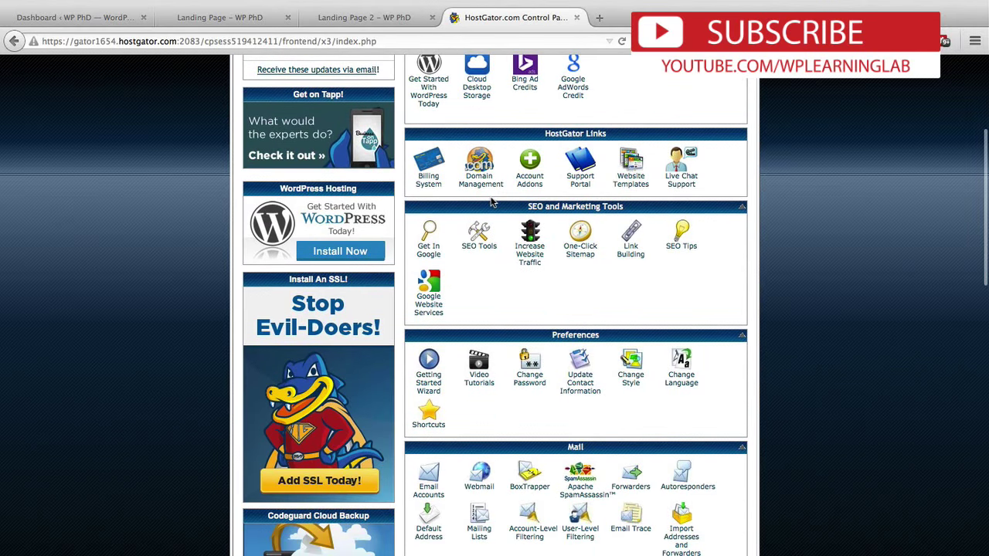
{"action": "scroll", "coordinate": [492, 203], "scroll_direction": "down", "scroll_amount": 6}
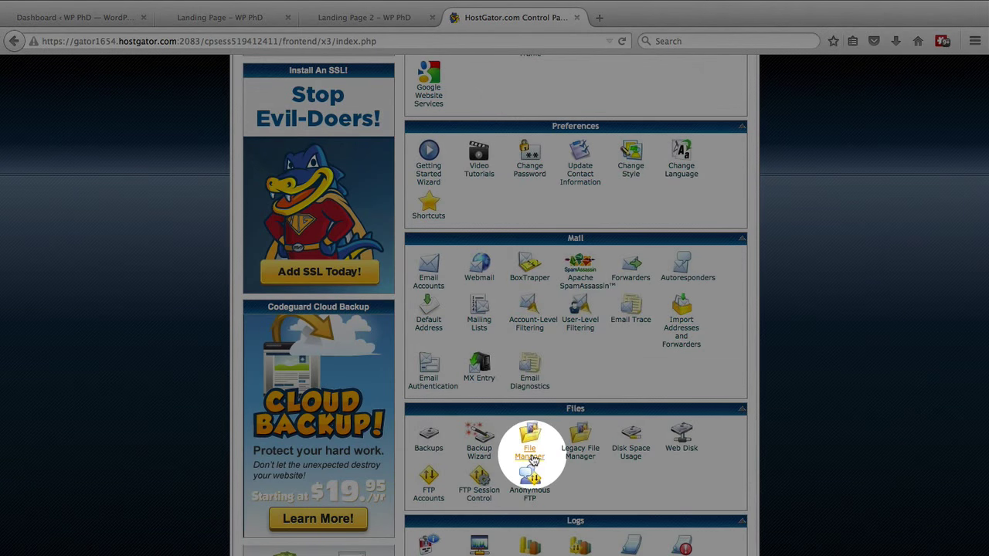
{"action": "left_click", "coordinate": [533, 458]}
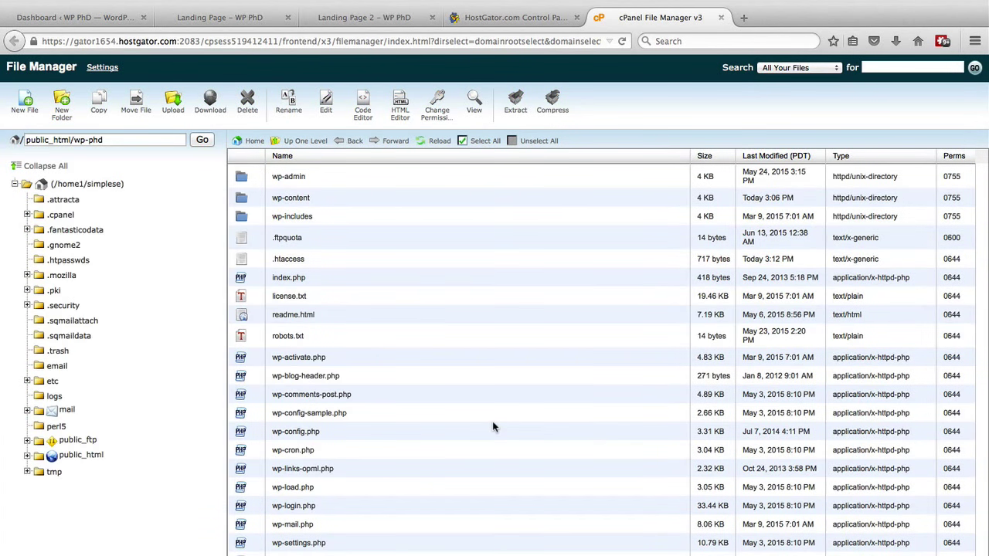
{"action": "left_click", "coordinate": [244, 261]}
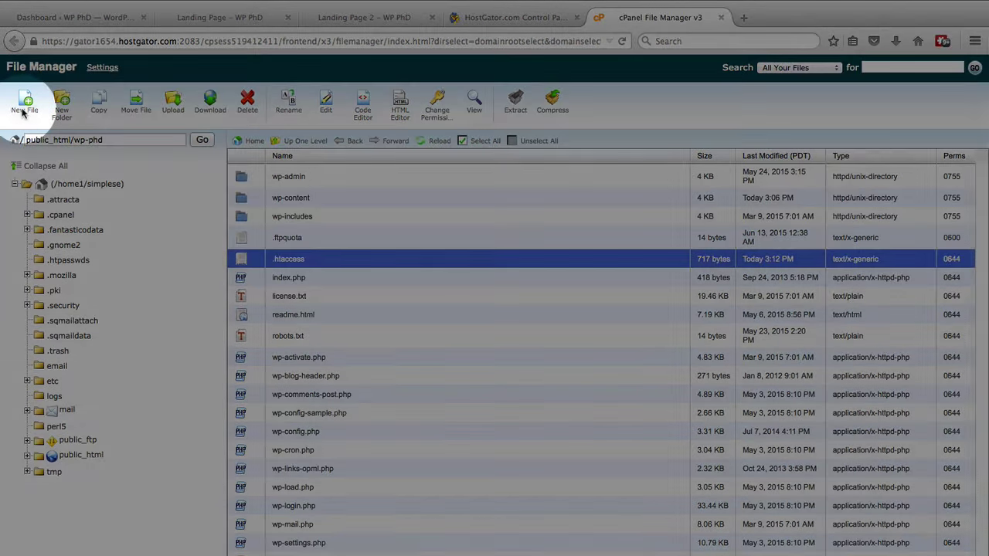
{"action": "left_click", "coordinate": [23, 111]}
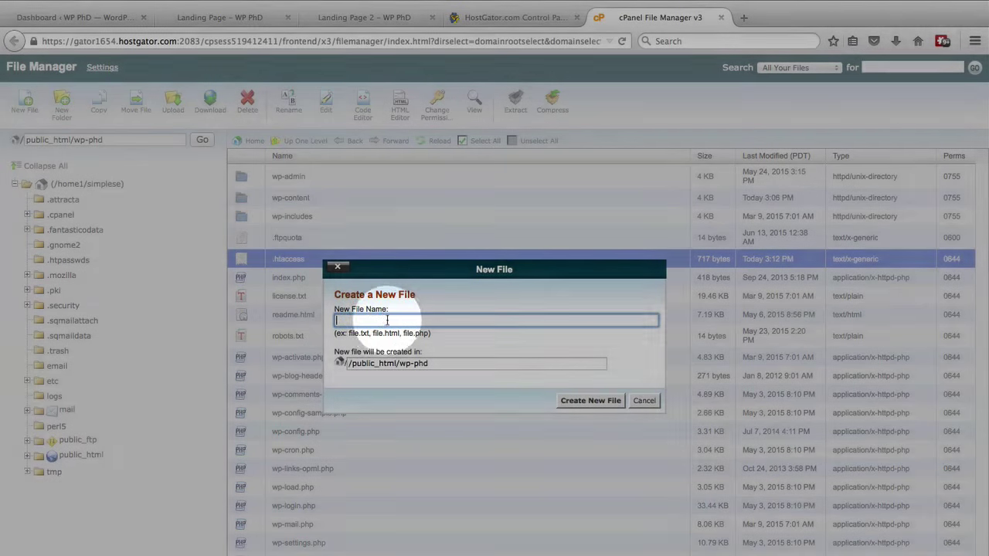
{"action": "left_click", "coordinate": [388, 318]}
{"action": "type", "text": ".ht"}
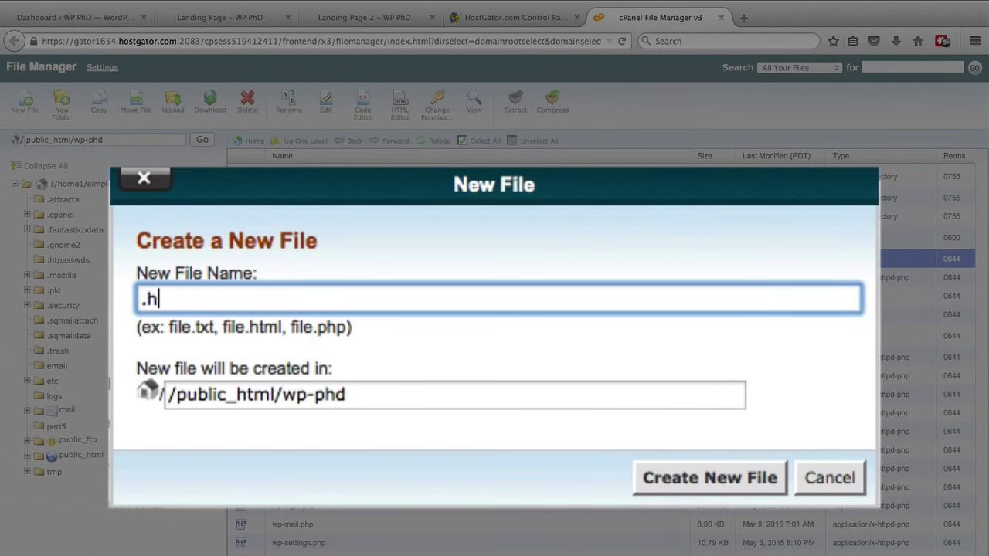
{"action": "type", "text": "access"}
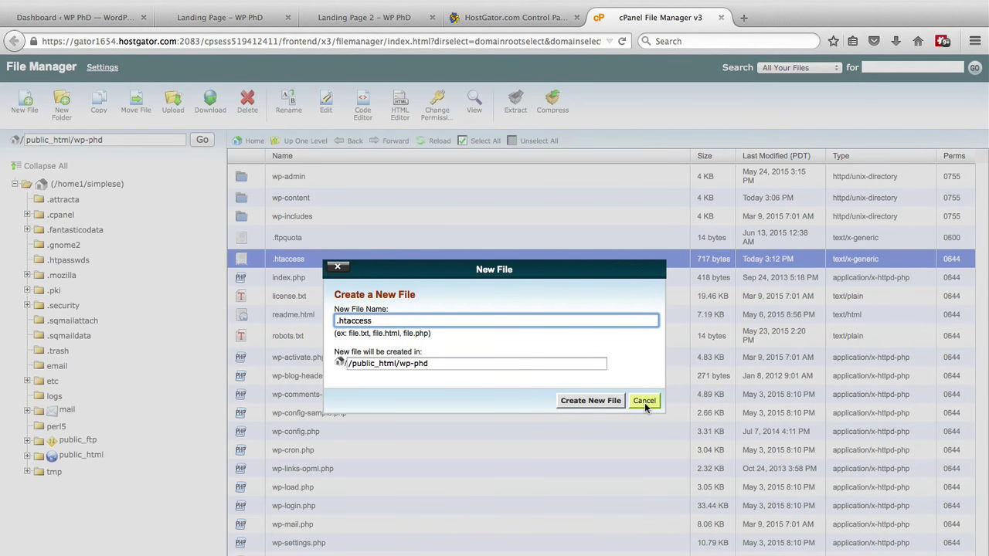
{"action": "left_click", "coordinate": [644, 401]}
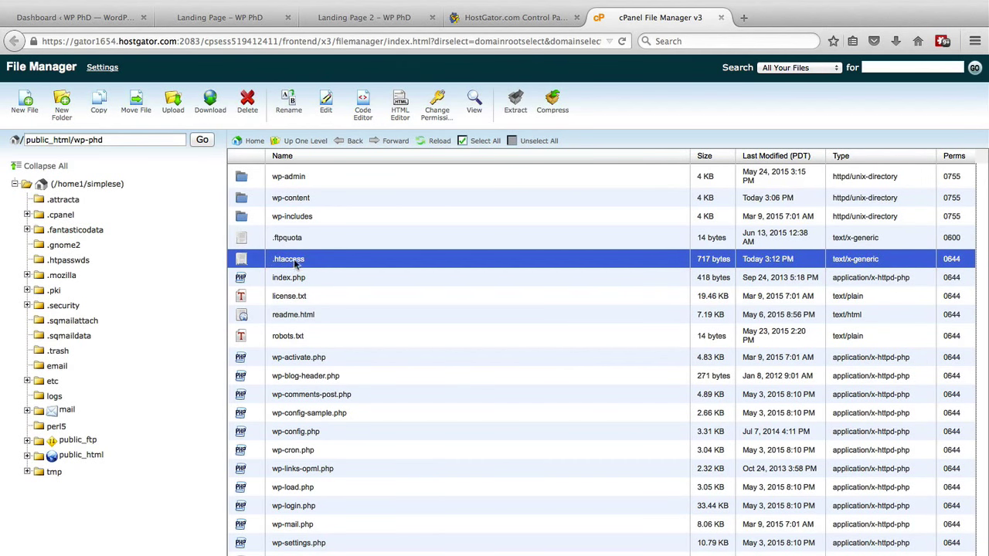
- Open the wp-phd .htaccess file for editing and place the cursor on the blank line after # END WordPress
{"action": "left_click", "coordinate": [327, 112]}
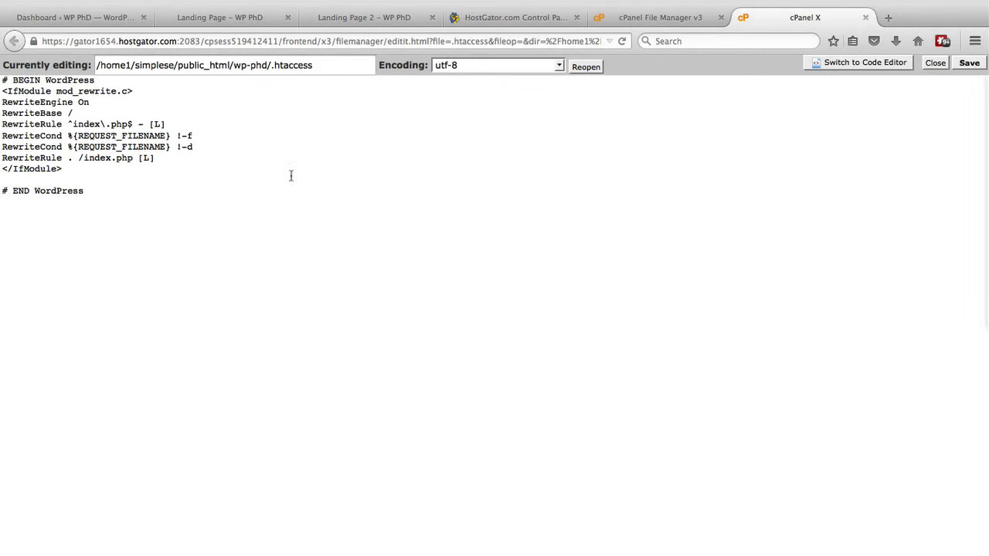
{"action": "left_click", "coordinate": [250, 286]}
{"action": "key", "text": "BackSpace"}
{"action": "key", "text": "BackSpace"}
{"action": "key", "text": "BackSpace"}
{"action": "key", "text": "BackSpace"}
{"action": "key", "text": "BackSpace"}
{"action": "key", "text": "BackSpace"}
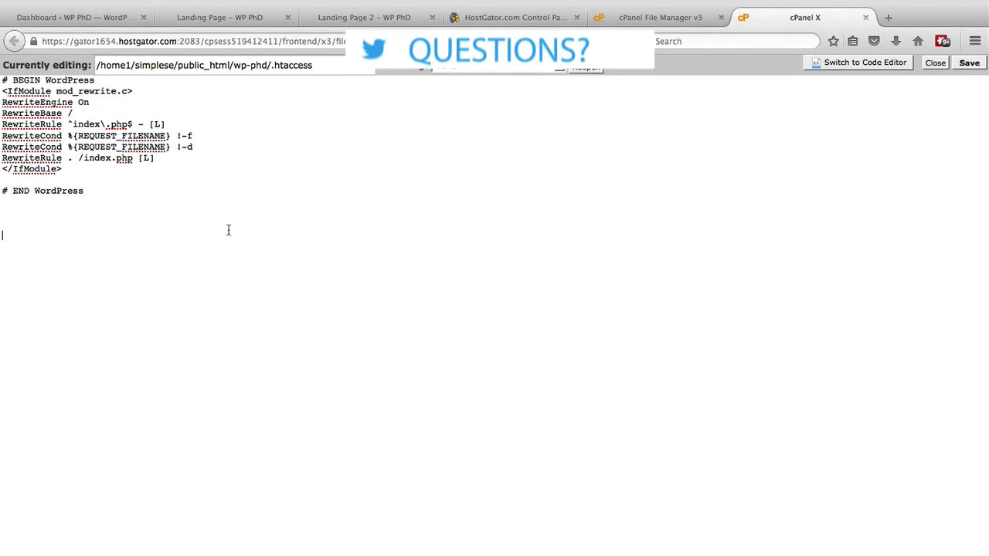
{"action": "left_click_drag", "start_coordinate": [99, 190], "coordinate": [3, 77]}
{"action": "left_click", "coordinate": [98, 246]}
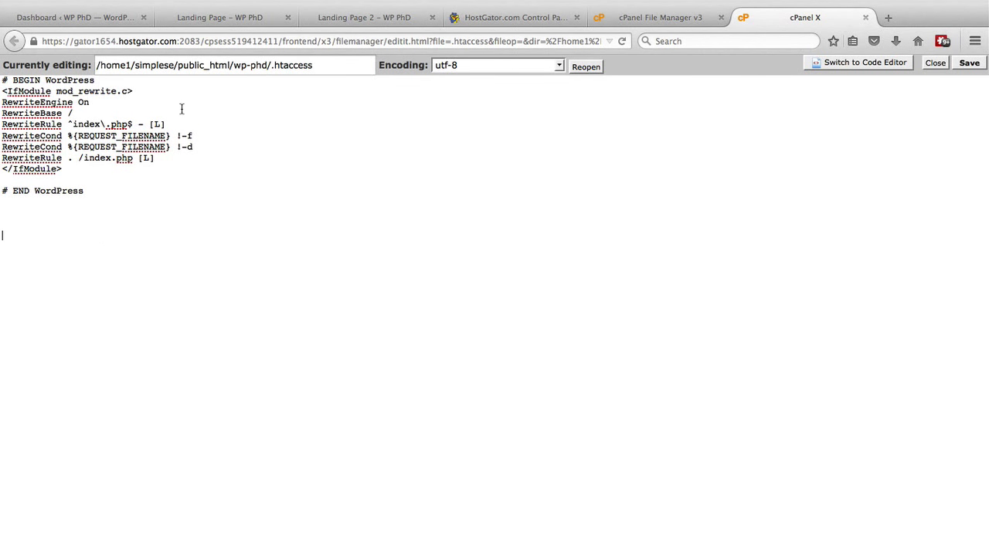
- Type the placeholder line 'Redirect 301 old-page new-page', correcting a mistyped status code
{"action": "type", "text": "Redire"}
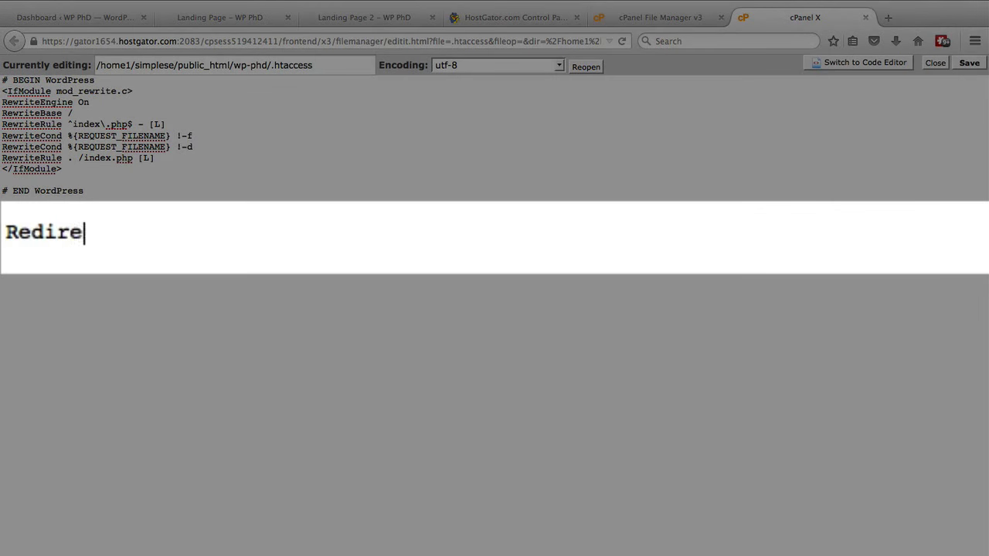
{"action": "type", "text": "ct 20"}
{"action": "key", "text": "BackSpace"}
{"action": "key", "text": "BackSpace"}
{"action": "type", "text": "301"}
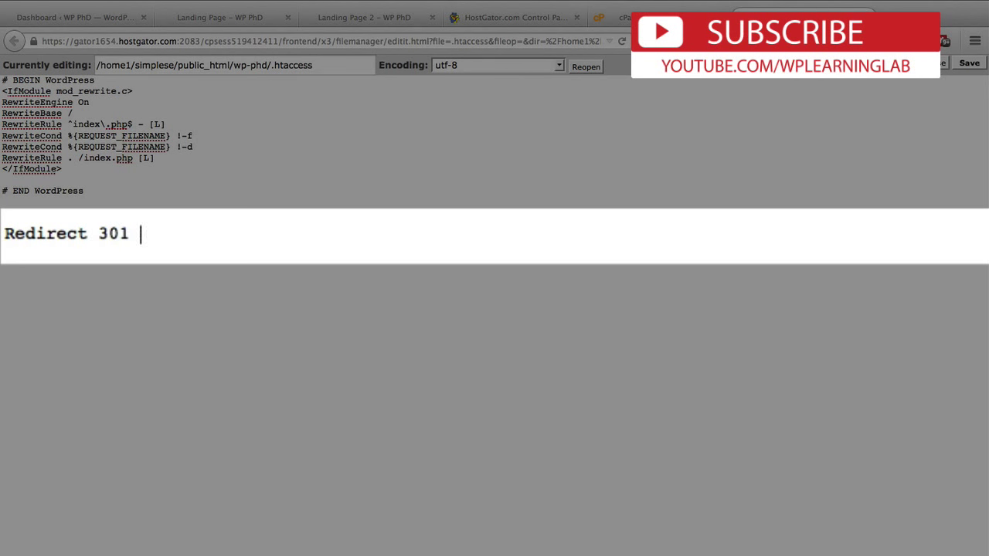
{"action": "type", "text": "old-page "}
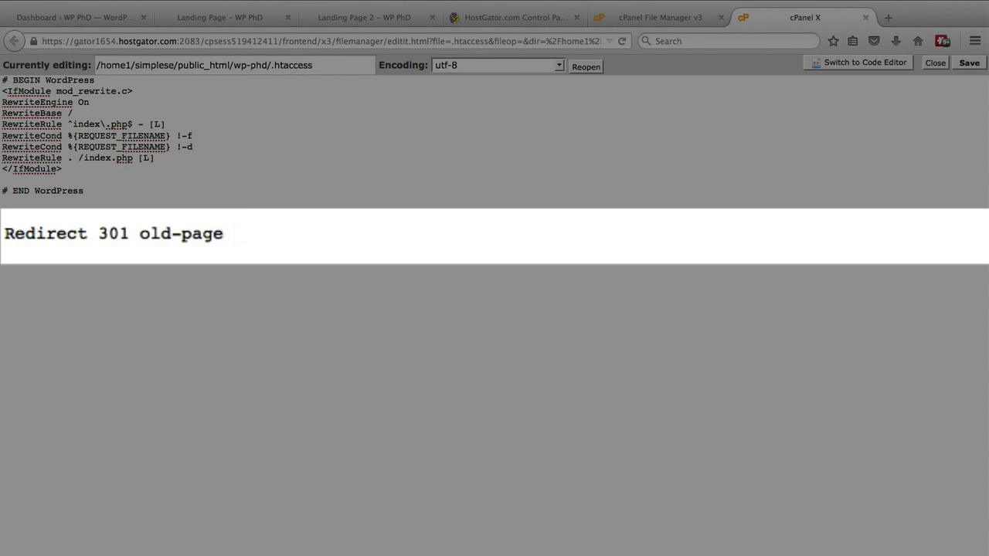
{"action": "type", "text": "new-page"}
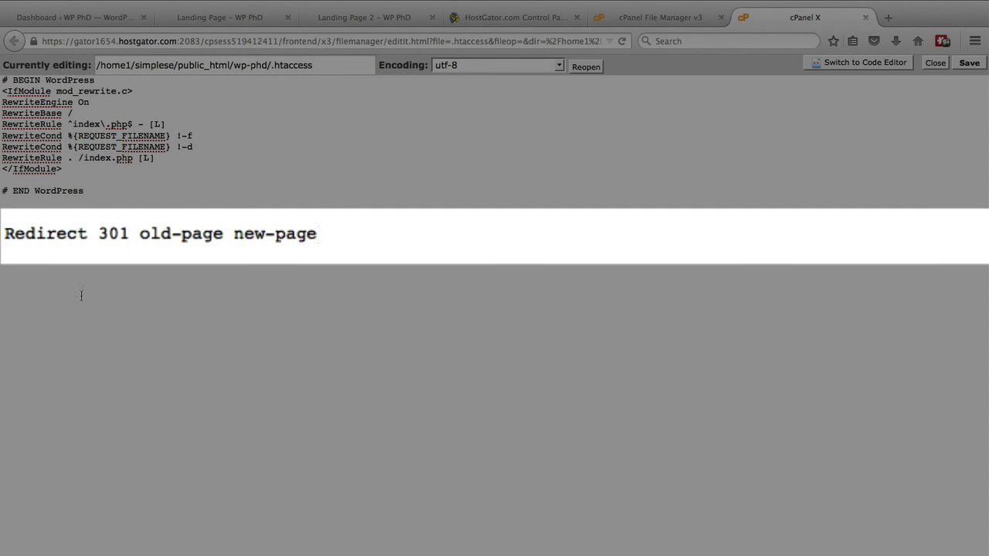
- Select old-page, then copy the /landing-page-2/ path from the Landing Page 2 address bar
{"action": "left_click_drag", "start_coordinate": [224, 235], "coordinate": [141, 243]}
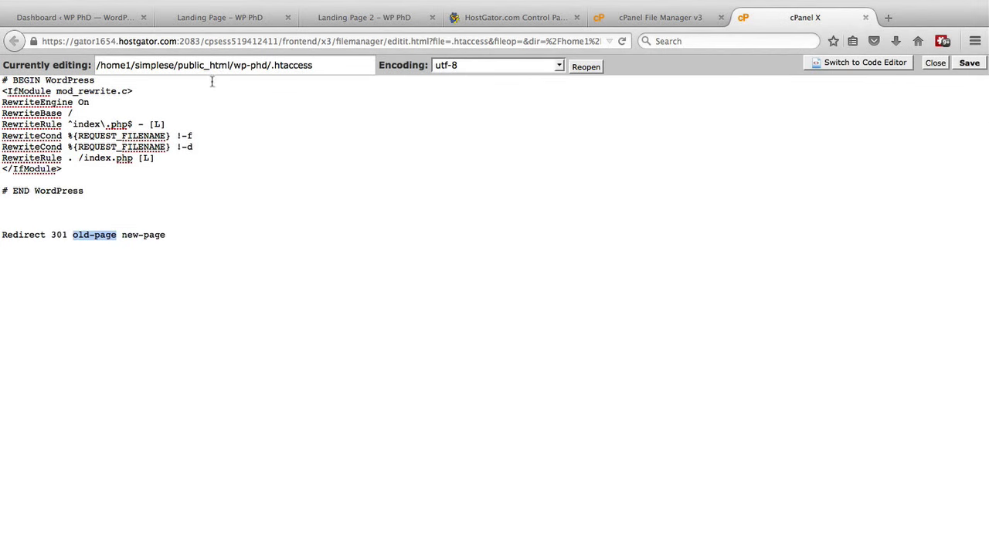
{"action": "left_click", "coordinate": [348, 19]}
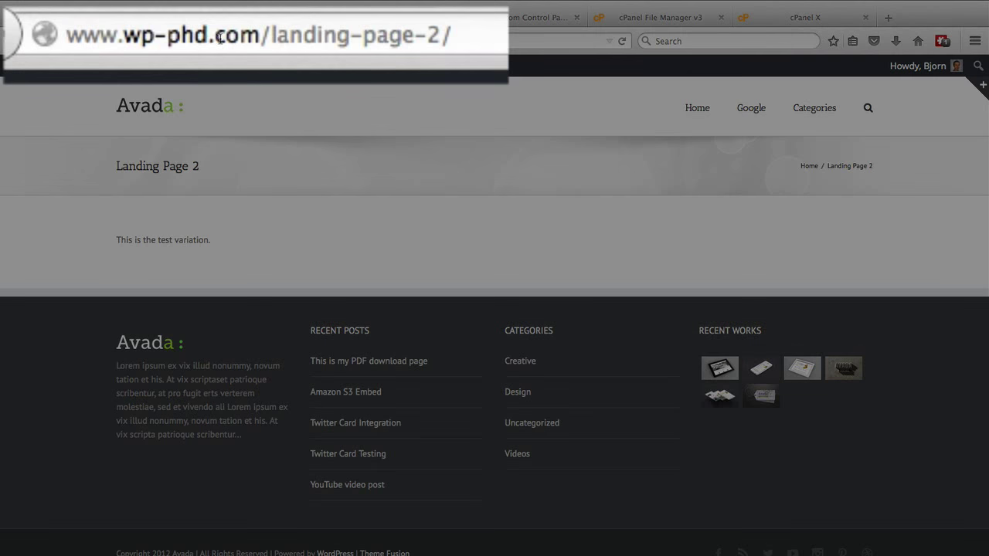
{"action": "left_click_drag", "start_coordinate": [171, 41], "coordinate": [131, 41]}
{"action": "left_click_drag", "start_coordinate": [331, 43], "coordinate": [262, 43]}
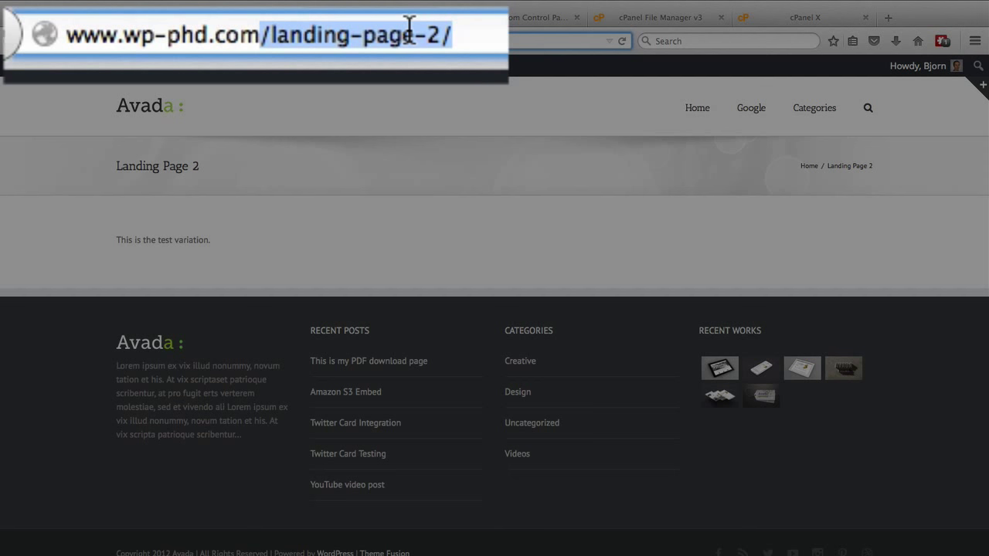
{"action": "right_click", "coordinate": [236, 40]}
{"action": "left_click", "coordinate": [256, 82]}
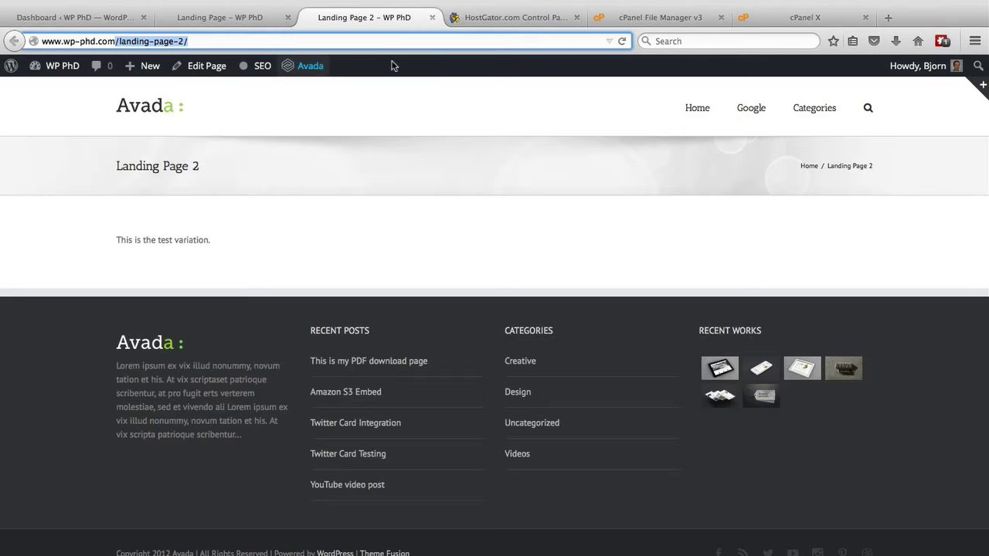
- Paste /landing-page-2/ over old-page in the editor and select the new-page placeholder
{"action": "left_click", "coordinate": [759, 23]}
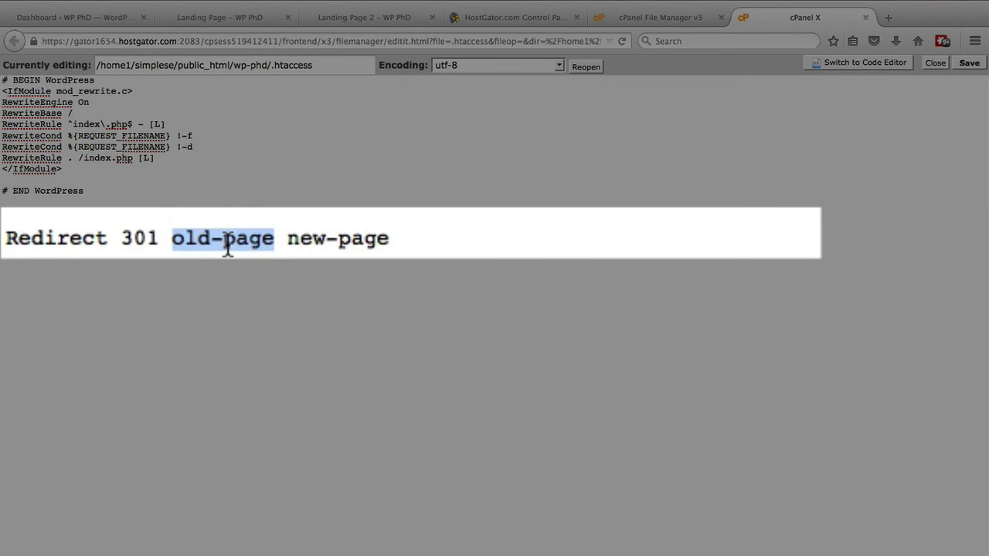
{"action": "right_click", "coordinate": [228, 249]}
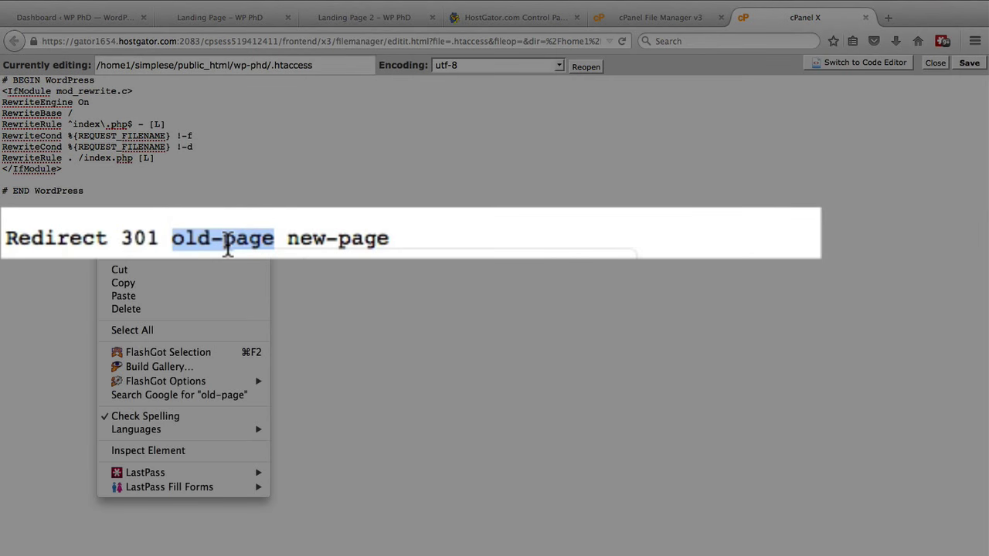
{"action": "left_click", "coordinate": [129, 296]}
{"action": "left_click_drag", "start_coordinate": [517, 241], "coordinate": [393, 239]}
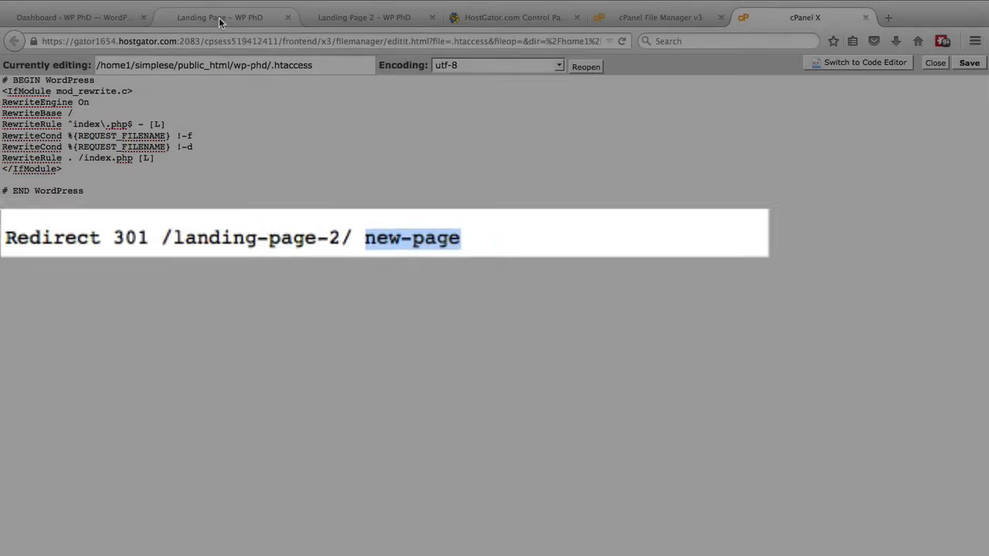
{"action": "left_click", "coordinate": [220, 18]}
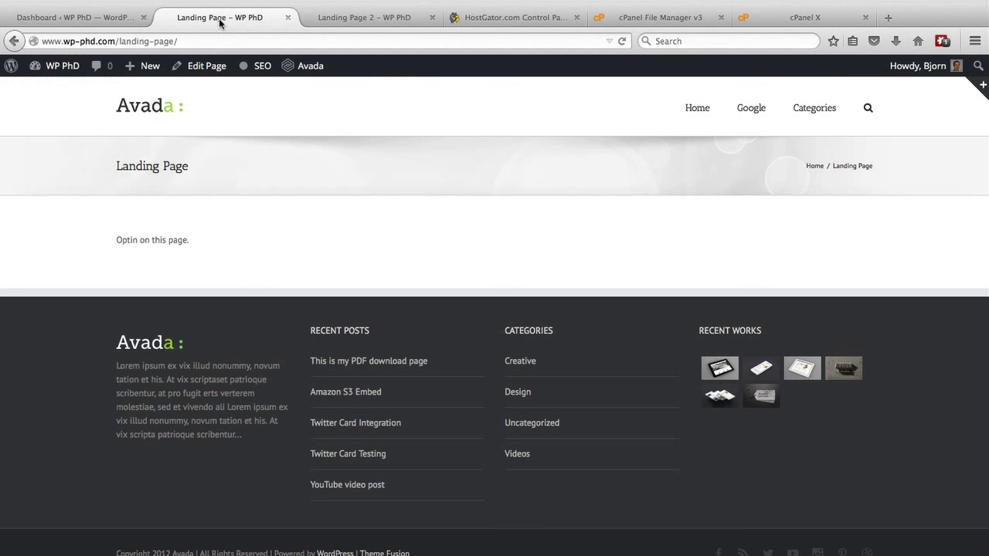
{"action": "left_click", "coordinate": [177, 40]}
{"action": "right_click", "coordinate": [156, 40]}
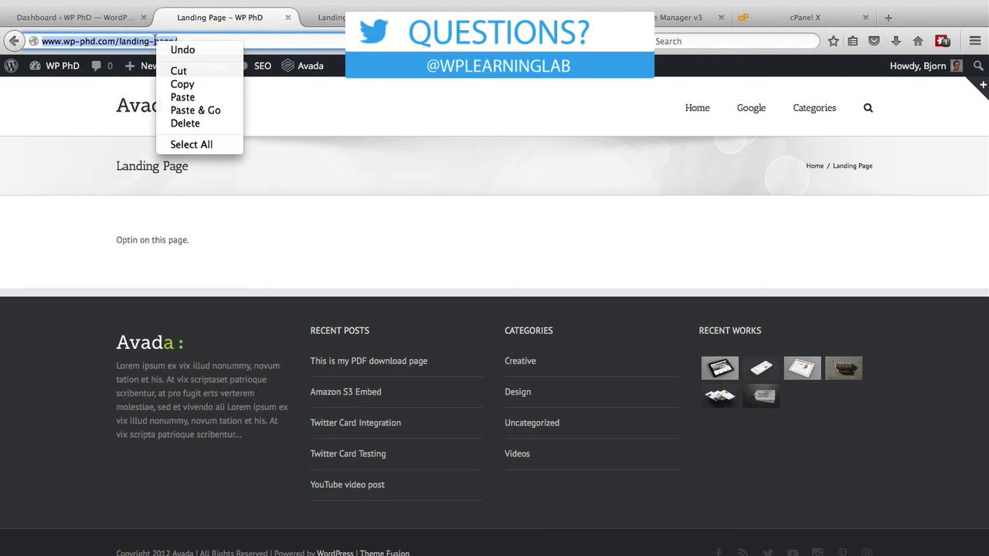
{"action": "left_click", "coordinate": [182, 85]}
{"action": "left_click", "coordinate": [767, 18]}
{"action": "right_click", "coordinate": [187, 235]}
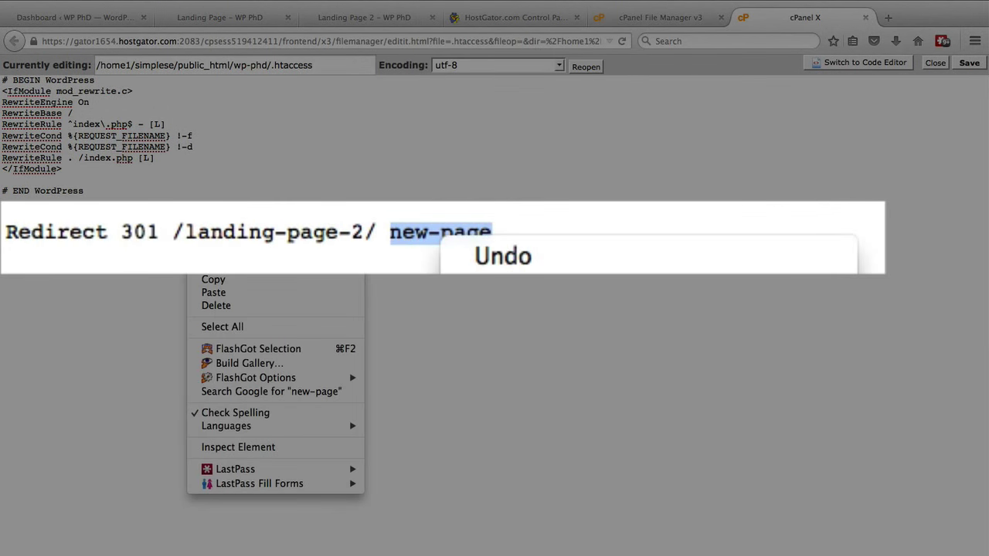
{"action": "left_click", "coordinate": [206, 292]}
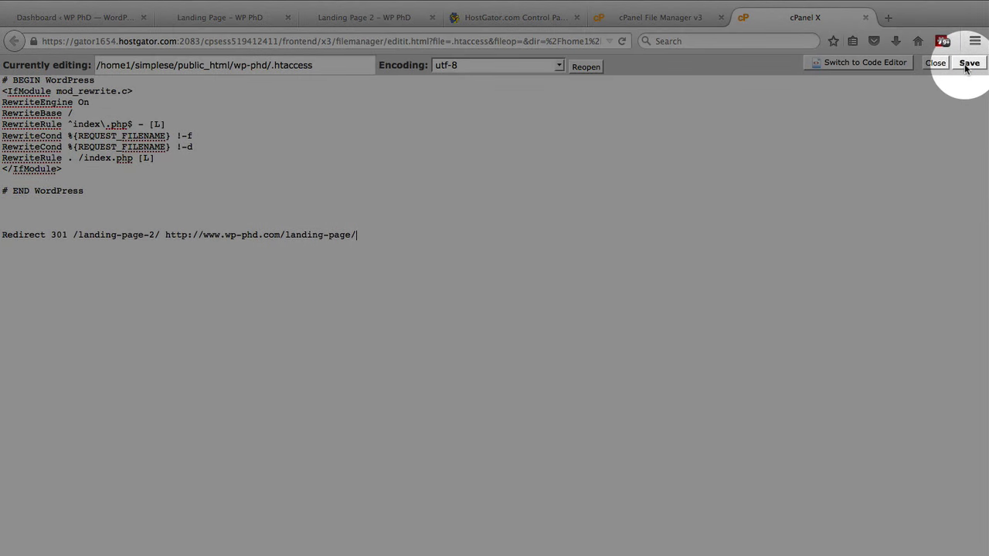
- Save the edited .htaccess file and return to the Landing Page 2 site
{"action": "left_click", "coordinate": [965, 68]}
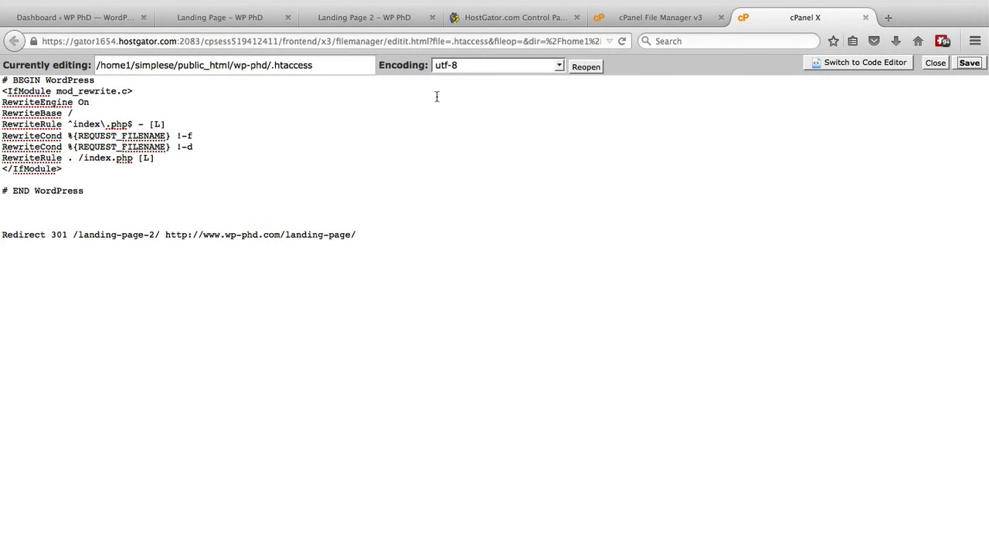
{"action": "left_click", "coordinate": [355, 17]}
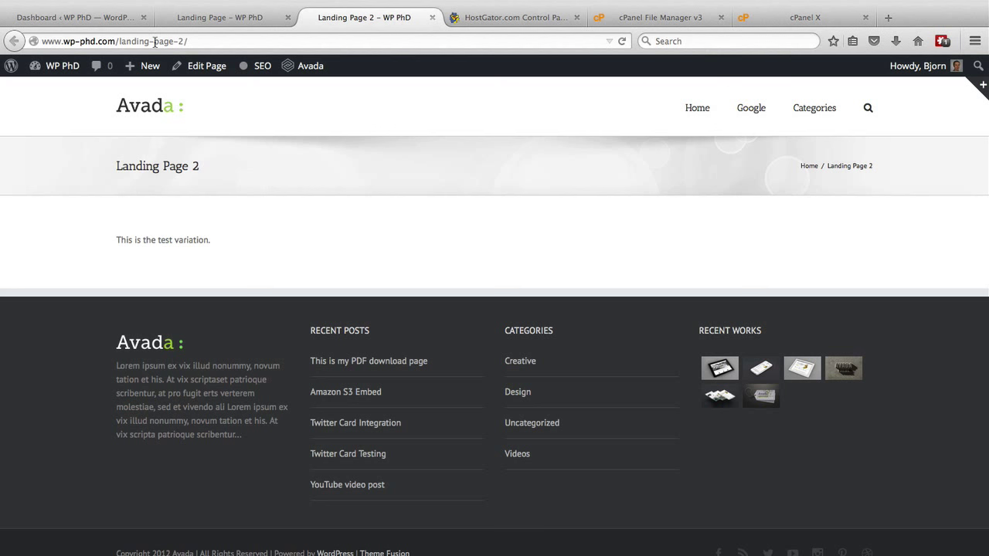
- Reload Landing Page 2 and re-enter /landing-page-2/, confirming it redirects to the original Landing Page
{"action": "left_click", "coordinate": [623, 42]}
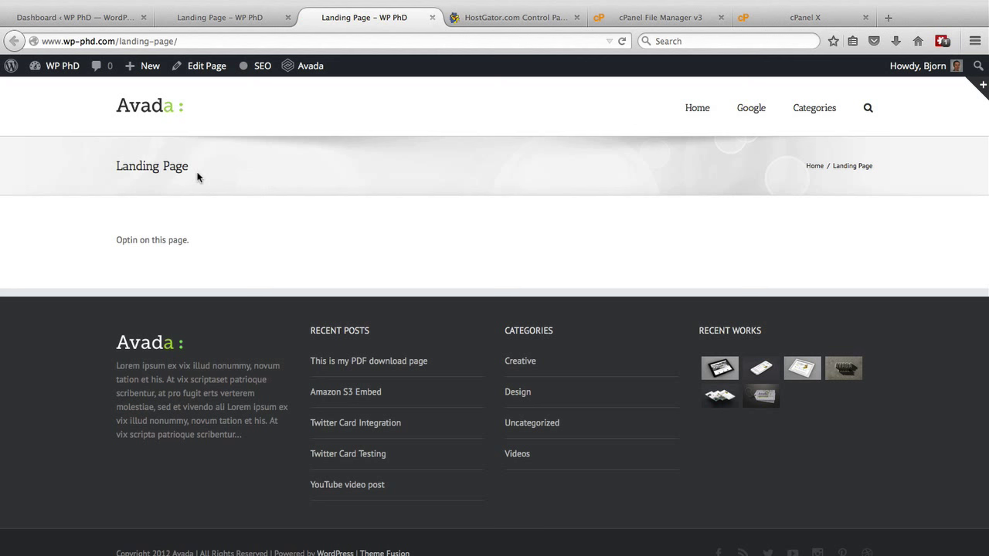
{"action": "left_click", "coordinate": [170, 41]}
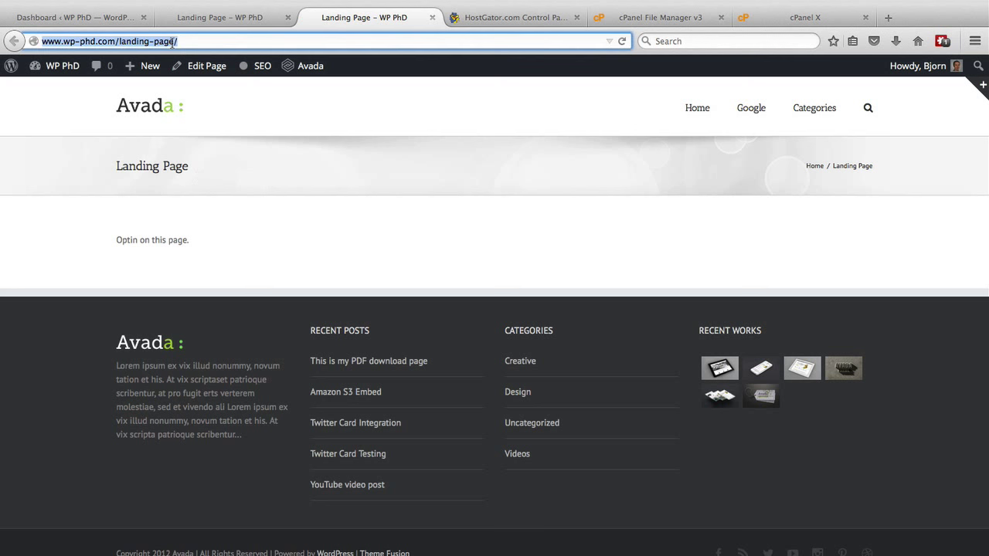
{"action": "left_click", "coordinate": [170, 41]}
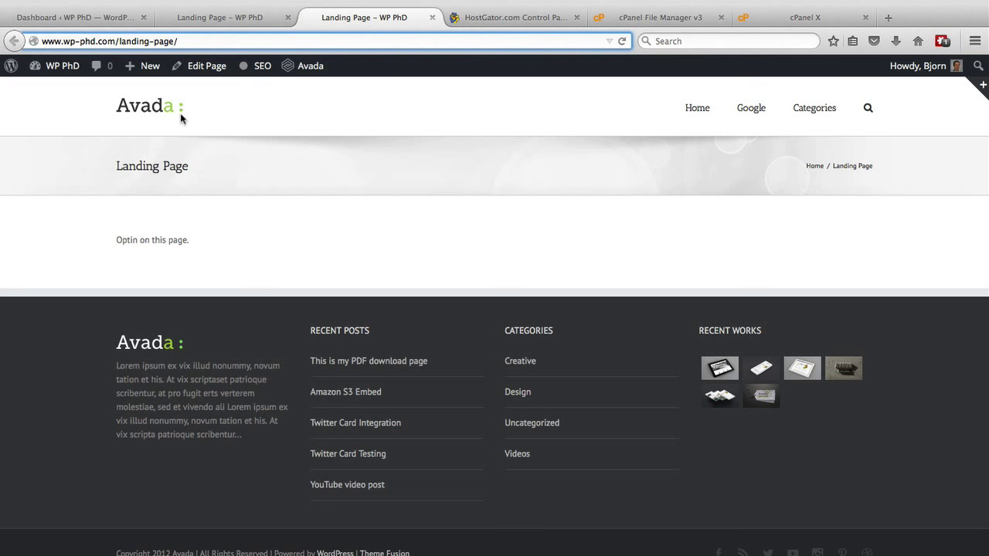
{"action": "type", "text": "-2"}
{"action": "key", "text": "Return"}
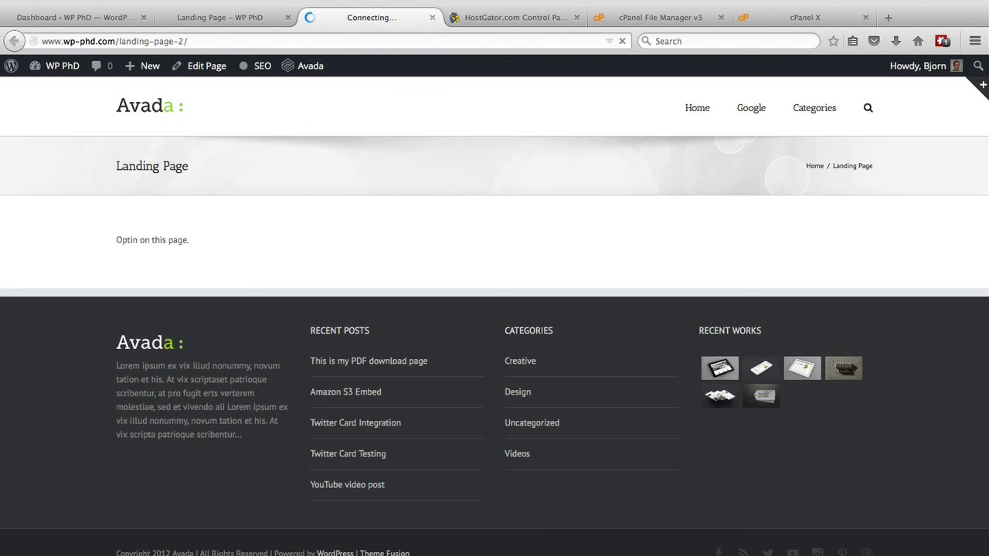